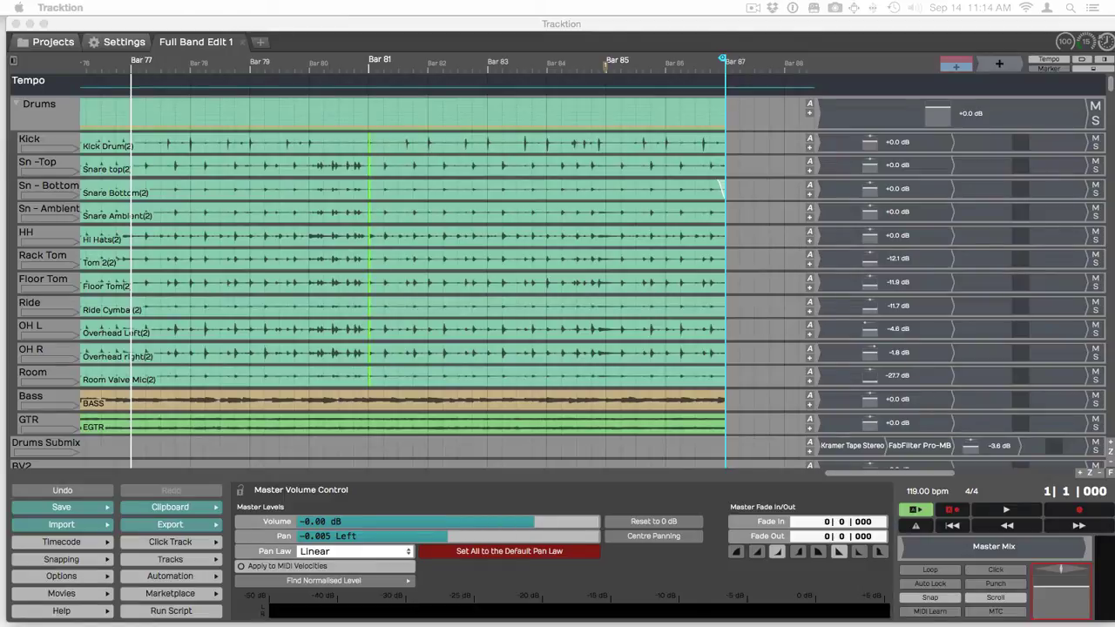
Switch to Safari to view the Guide to Tracktion T6 book page and return to Tracktion
key("super+Tab")
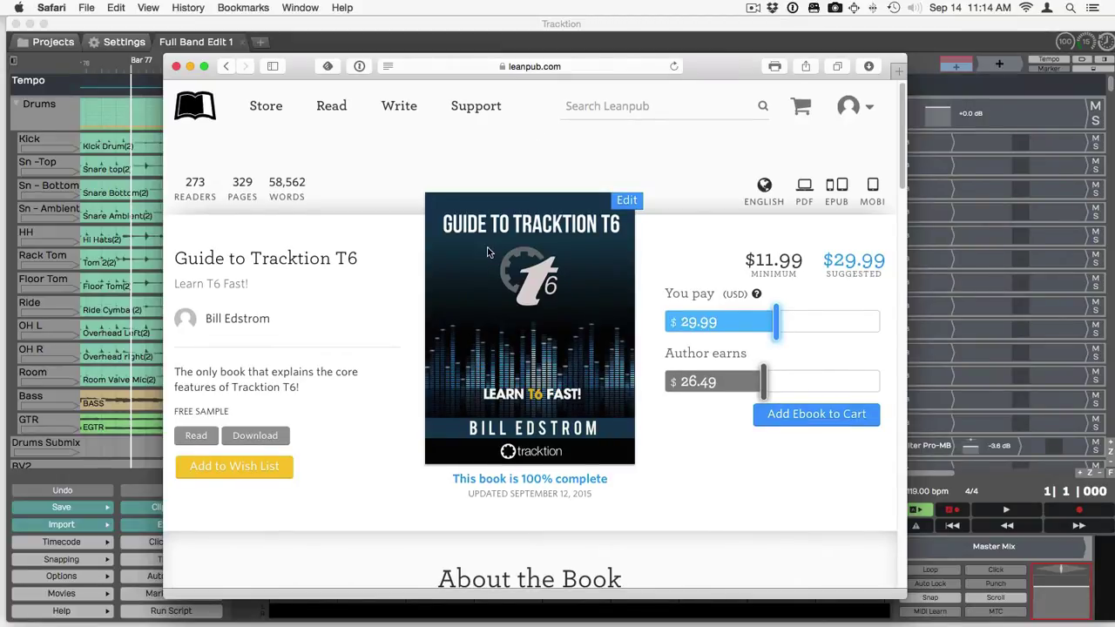
left_click(390, 40)
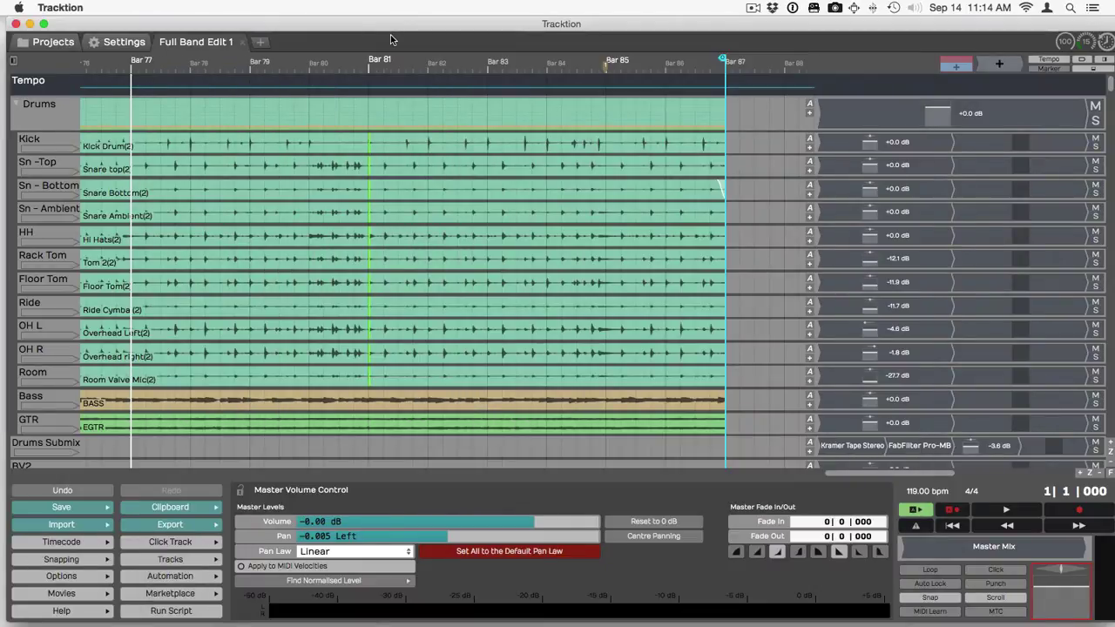
Select the master volume control and set the master fade-out length to one beat (0|1|000)
left_click(1051, 610)
left_click_drag(1051, 478, 1051, 612)
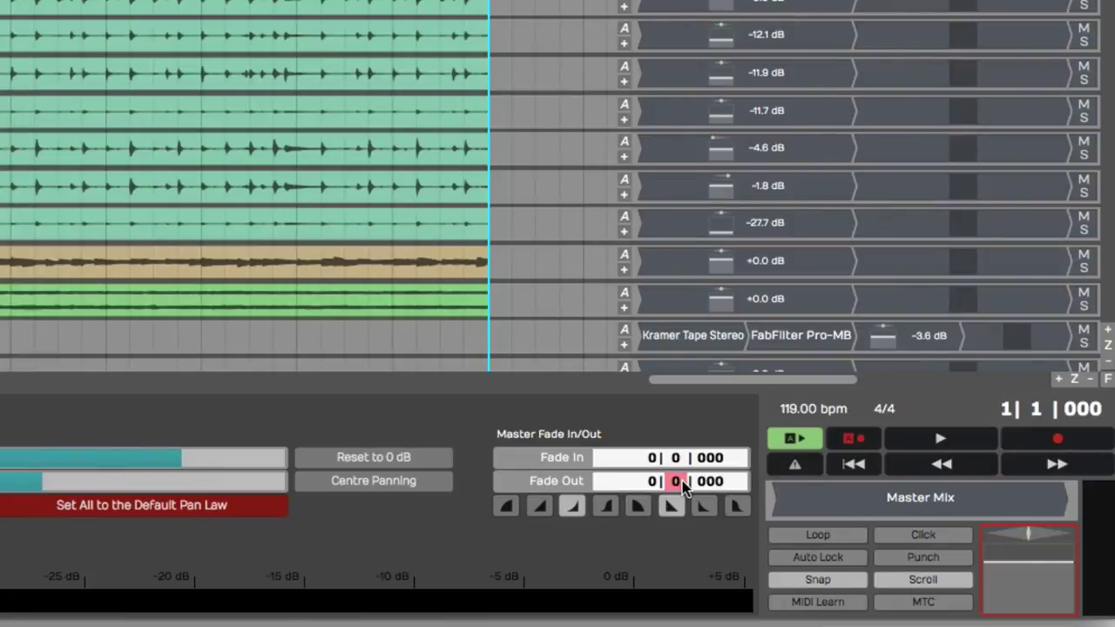
scroll(684, 487, "up", 1)
type("1")
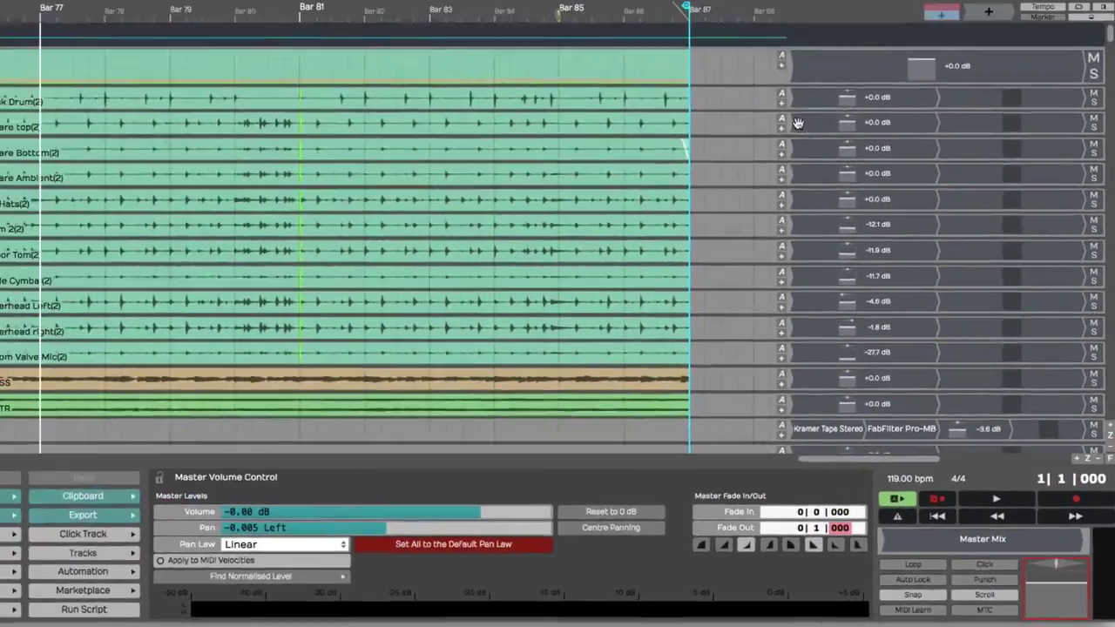
Play the end of the edit from just after 86|2 to hear the master fade-out before bar 87
scroll(722, 70, "up", 3)
scroll(722, 70, "up", 3)
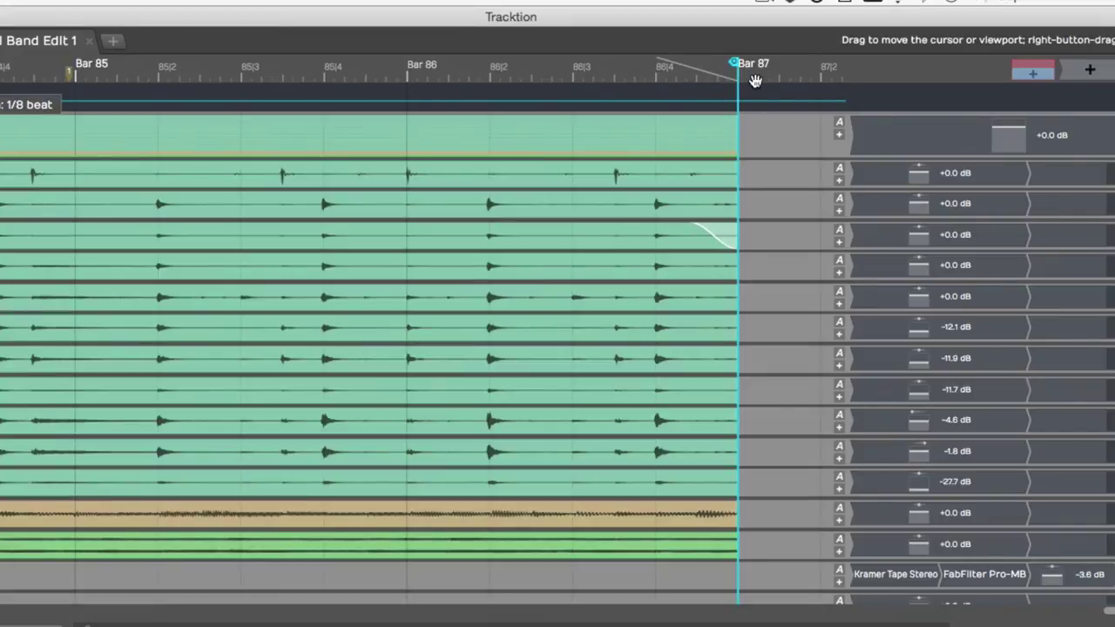
left_click(519, 95)
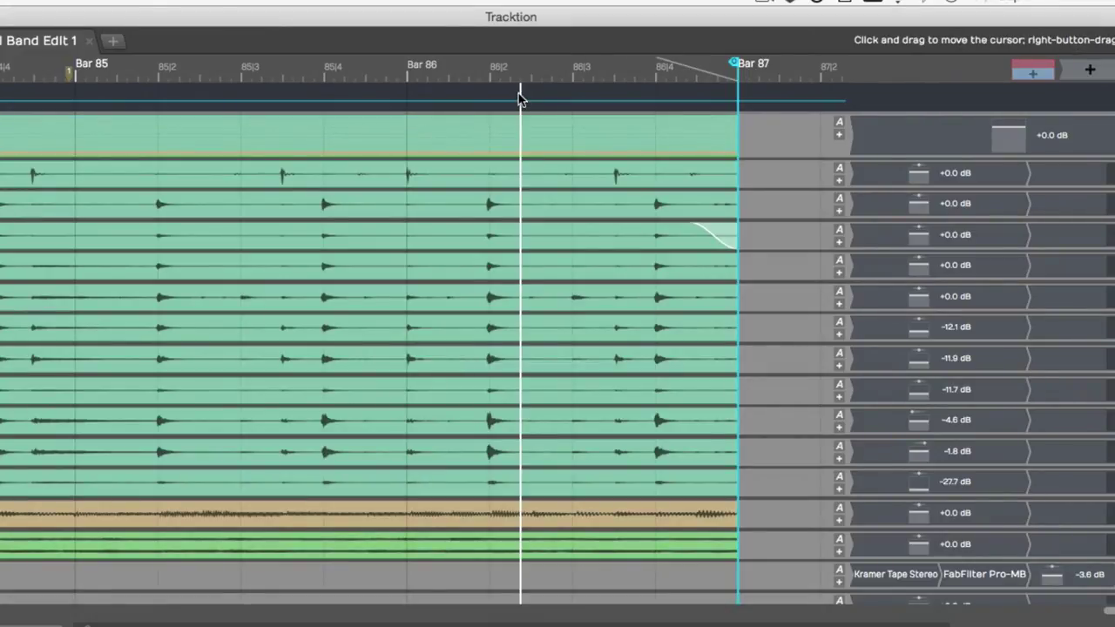
key("space")
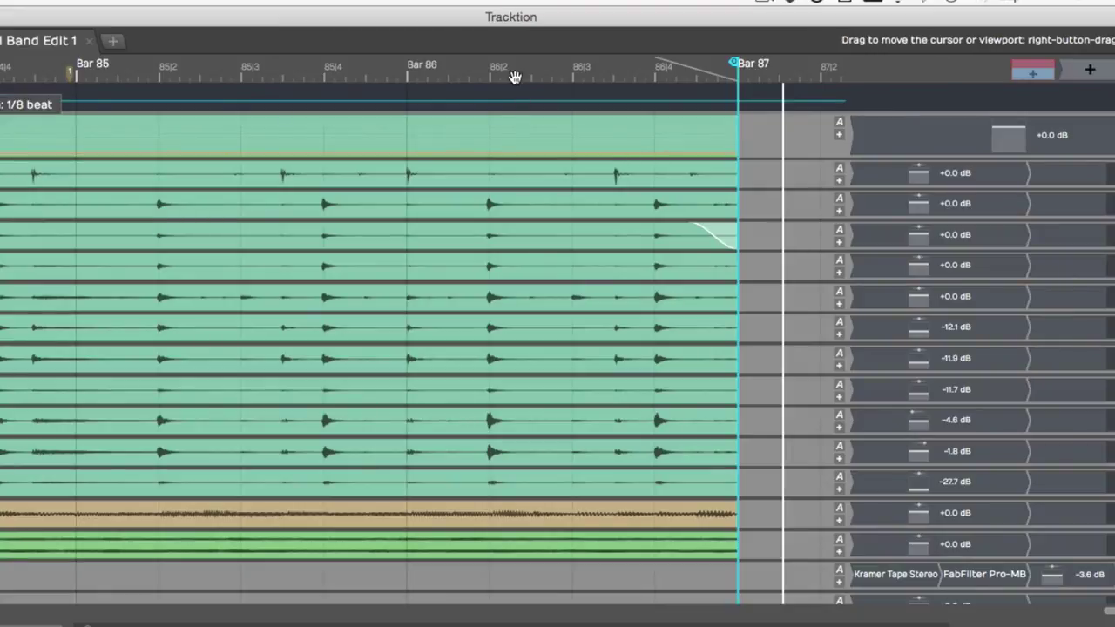
Switch the timecode display to seconds/millisecs and set the master fade-out to 10 seconds (00:00:10.000)
right_click(514, 72)
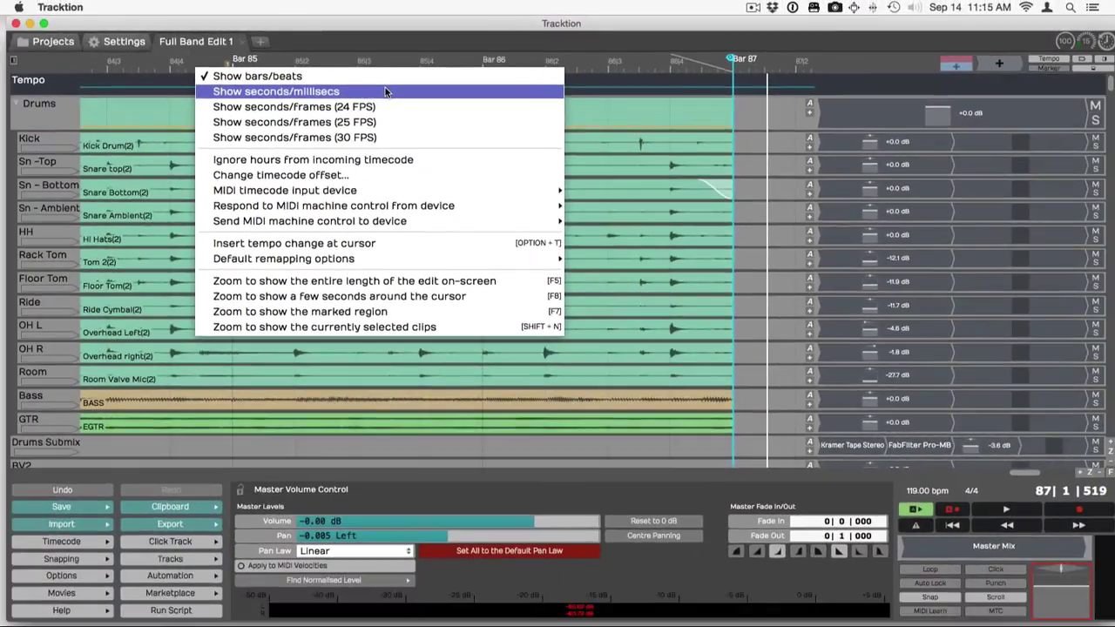
left_click(277, 106)
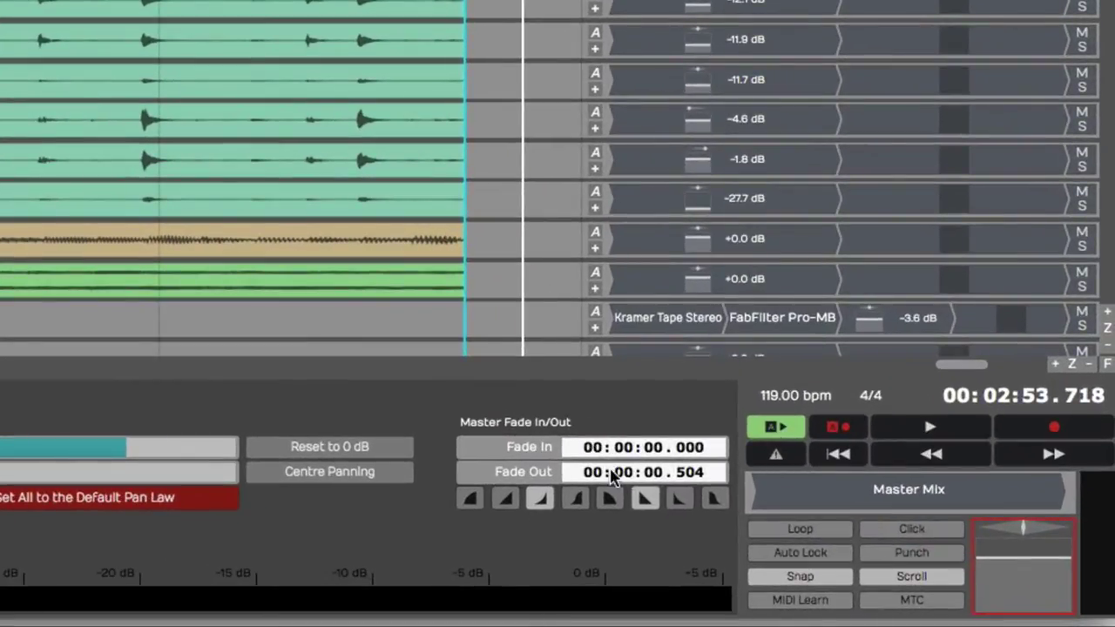
left_click(685, 477)
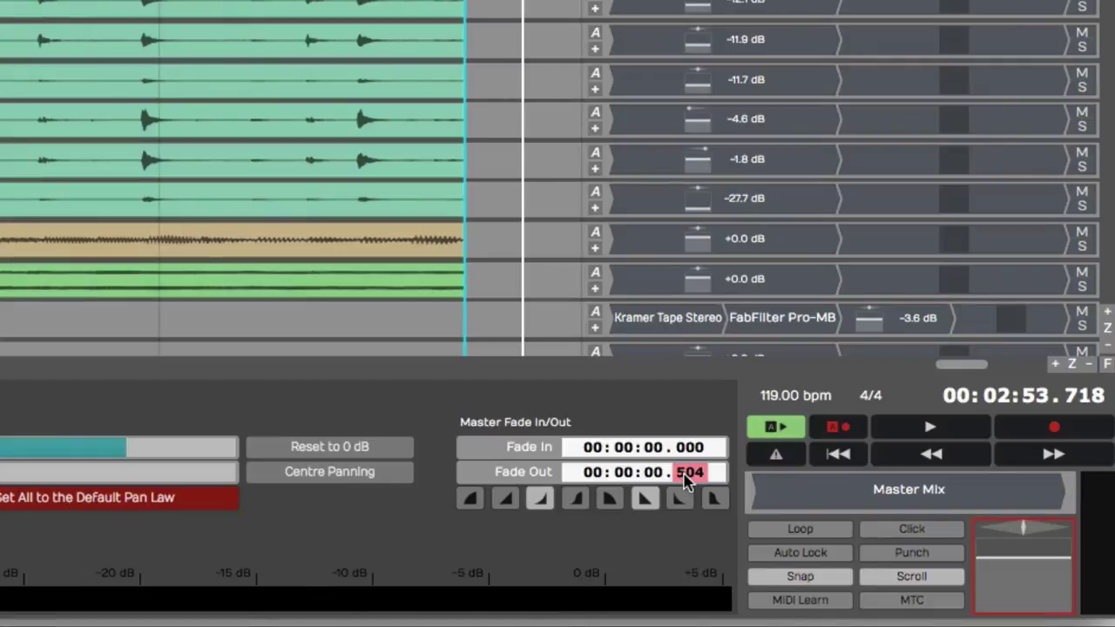
type("000")
left_click(658, 477)
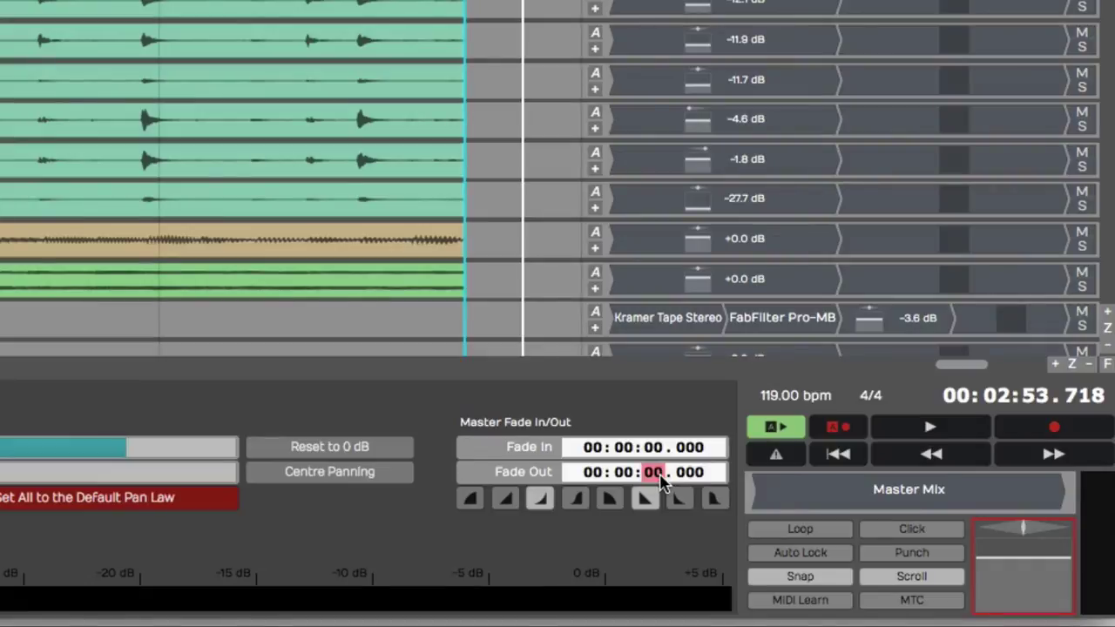
type("10")
key("Tab")
Shorten the master fade-out to 5 seconds (00:00:05.000)
left_click(167, 144)
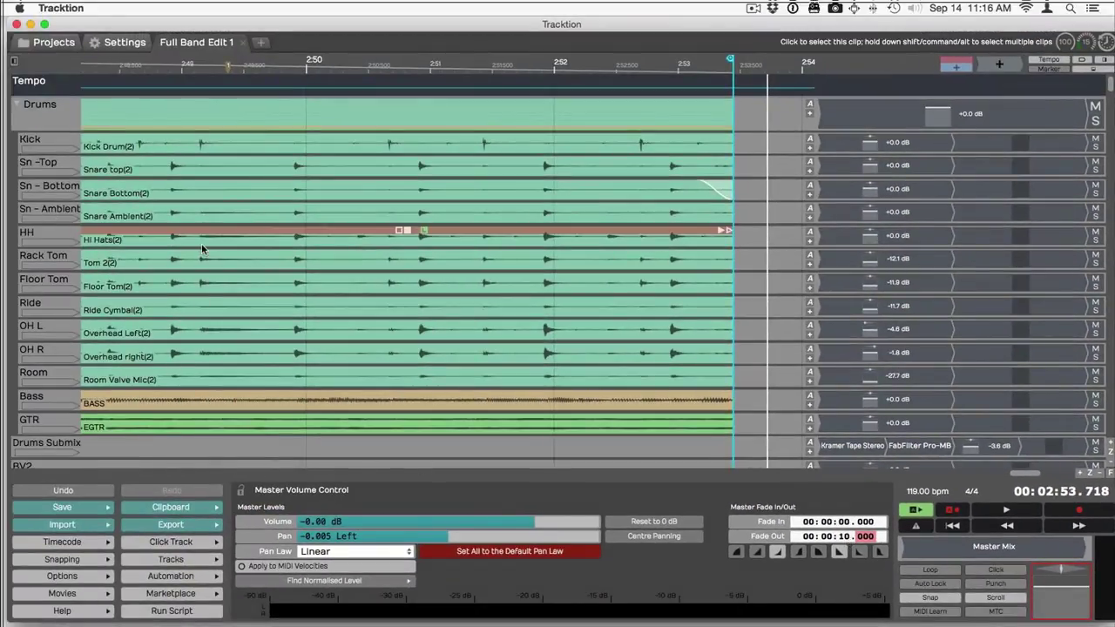
scroll(201, 248, "down", 5)
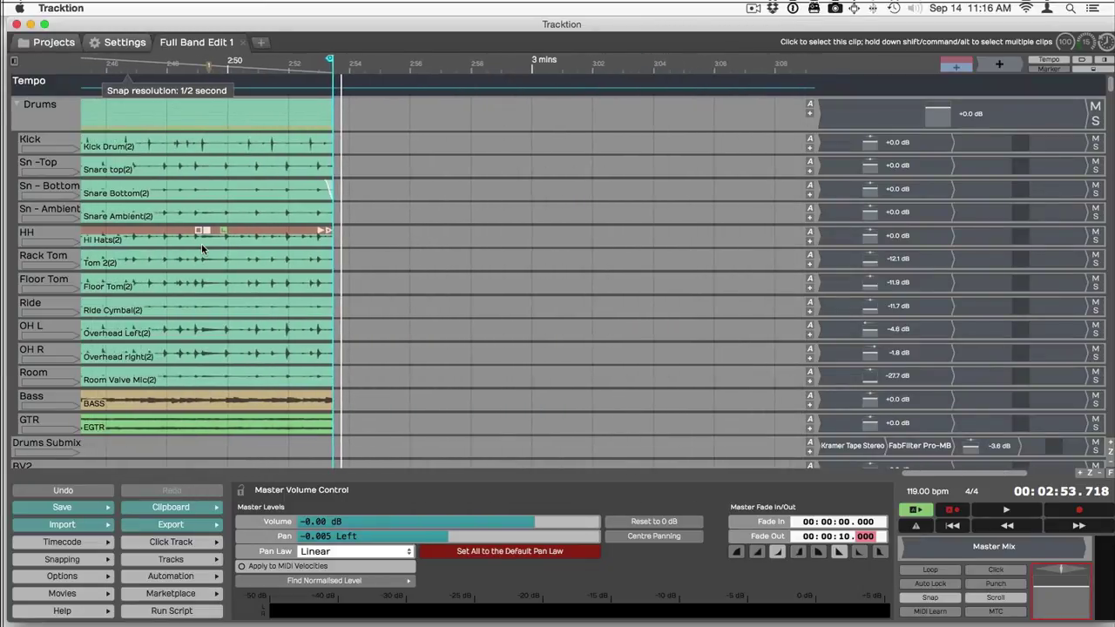
scroll(201, 248, "up", 8)
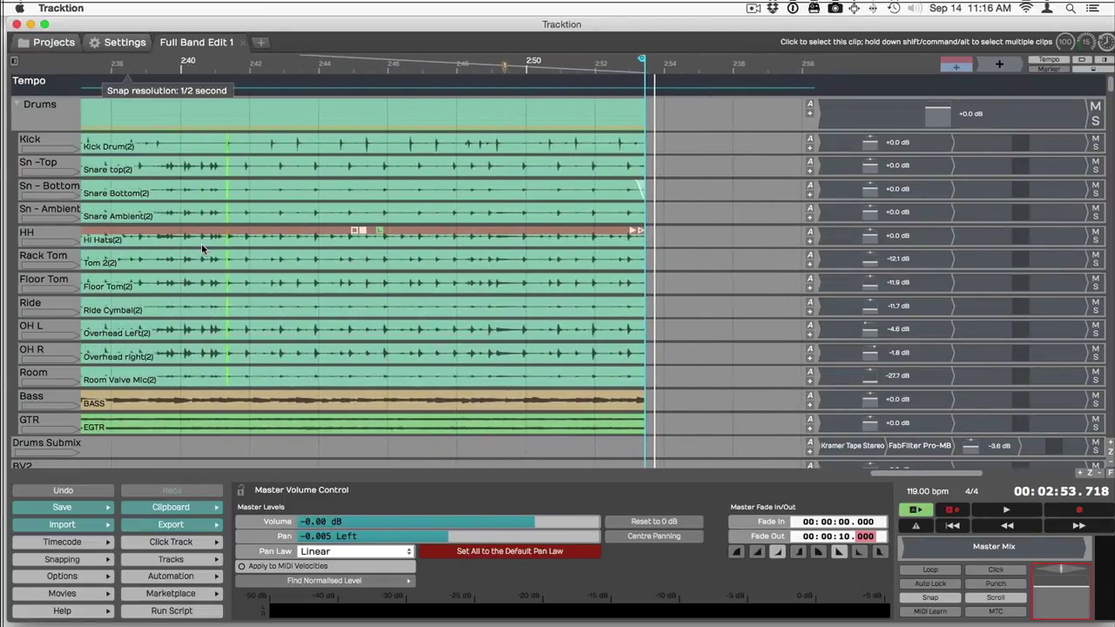
scroll(201, 249, "down", 2)
key("Escape")
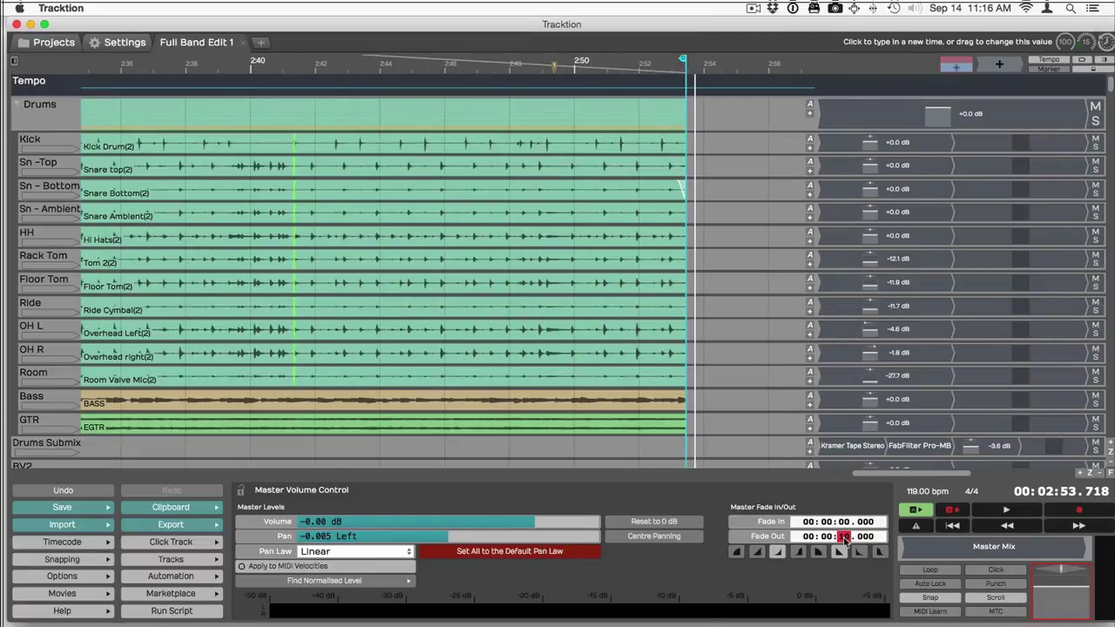
scroll(845, 541, "down", 5)
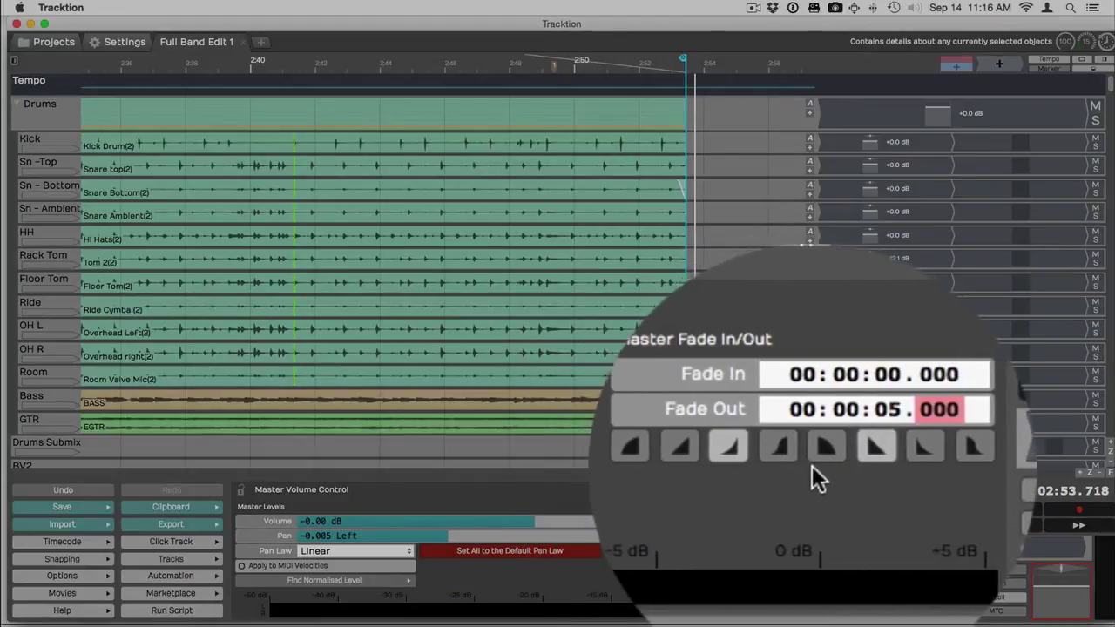
Try the convex, linear and concave shapes for the master fade-out and settle on the S-shaped curve
left_click(818, 448)
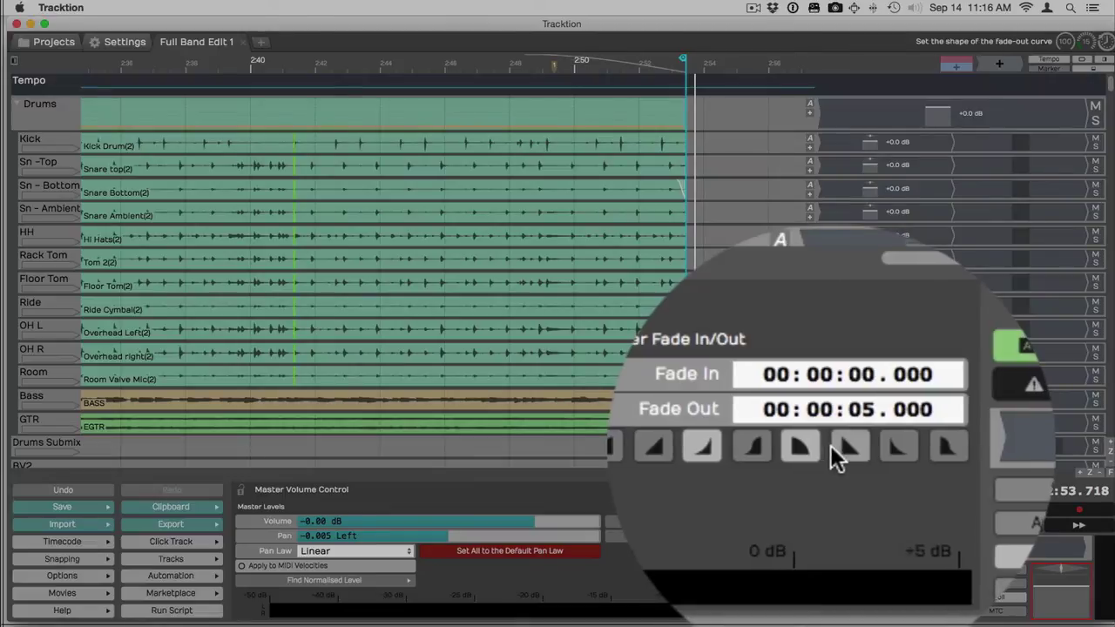
left_click(829, 445)
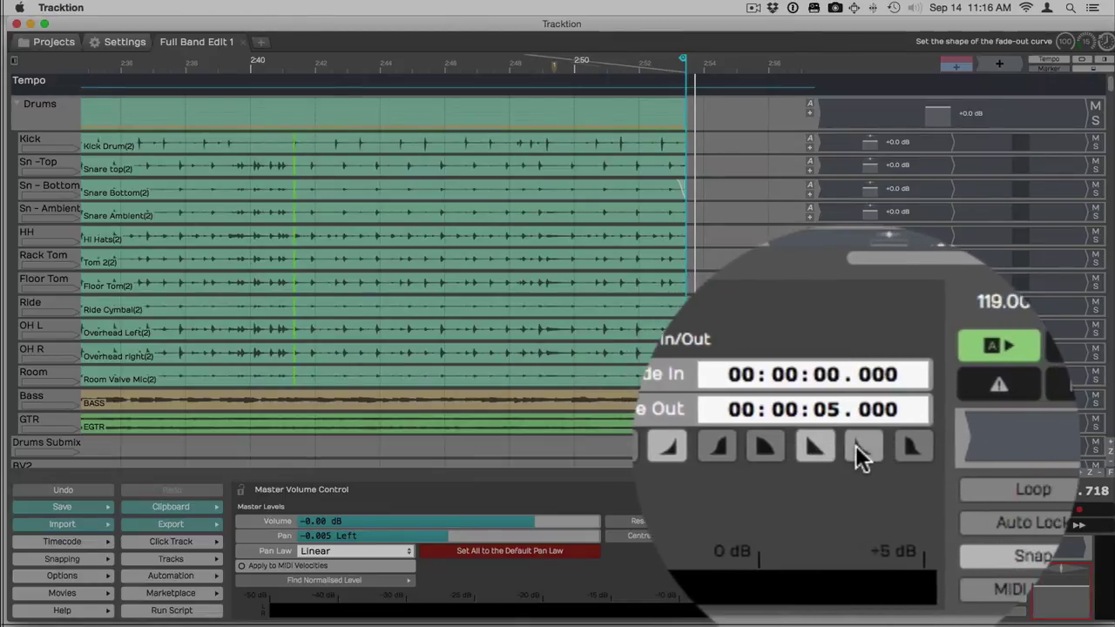
left_click(855, 445)
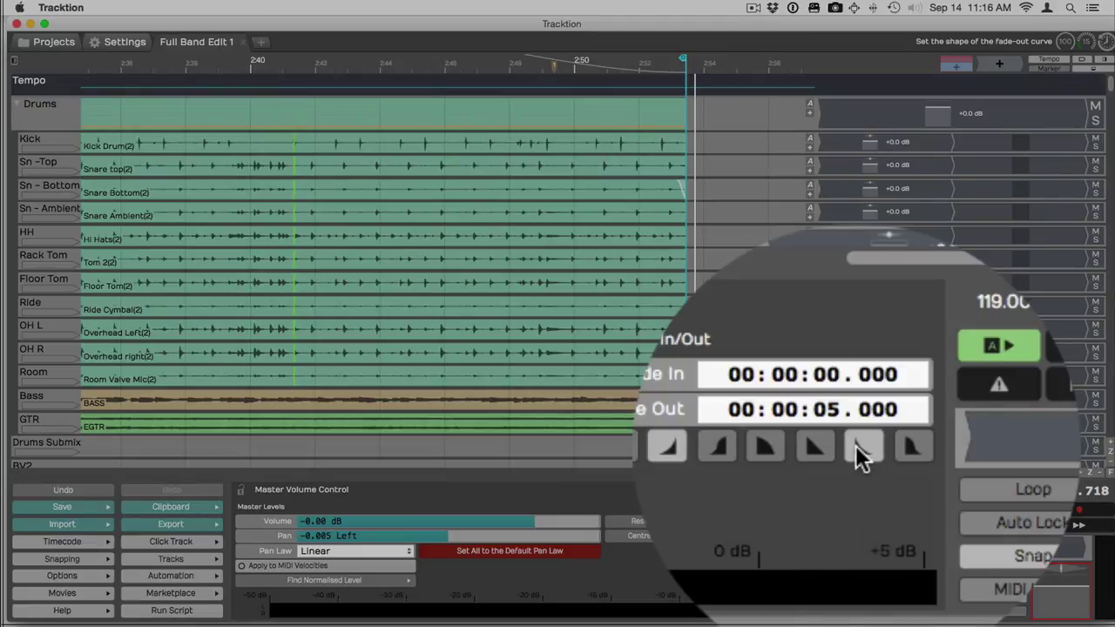
left_click(881, 445)
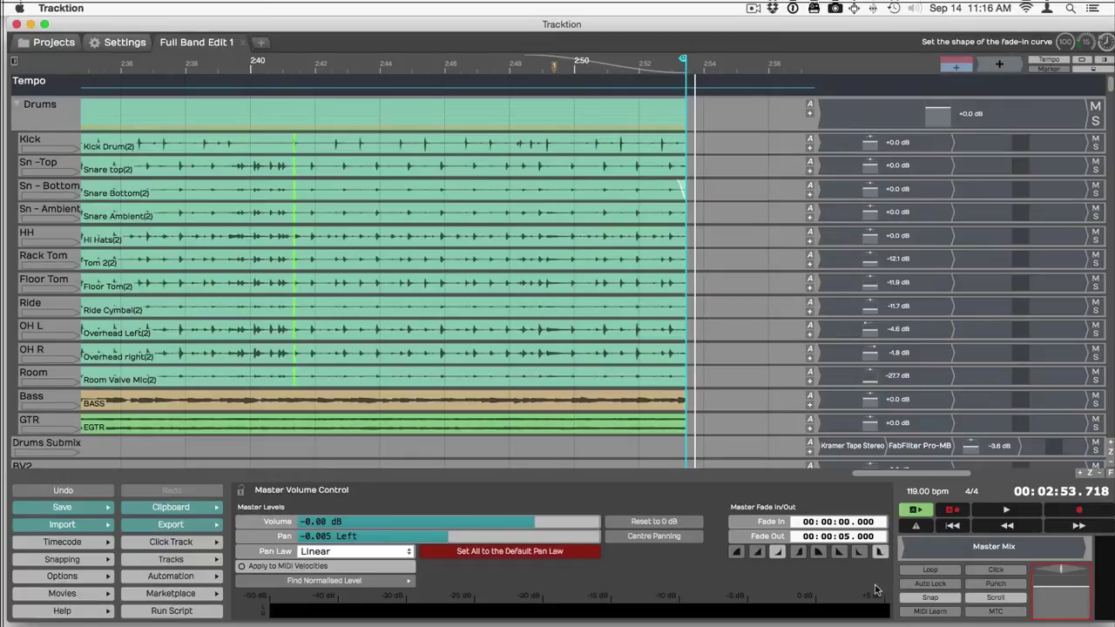
Play the edit from about 2:46 past its end to hear the S-shaped fade-out
left_click(445, 84)
key("space")
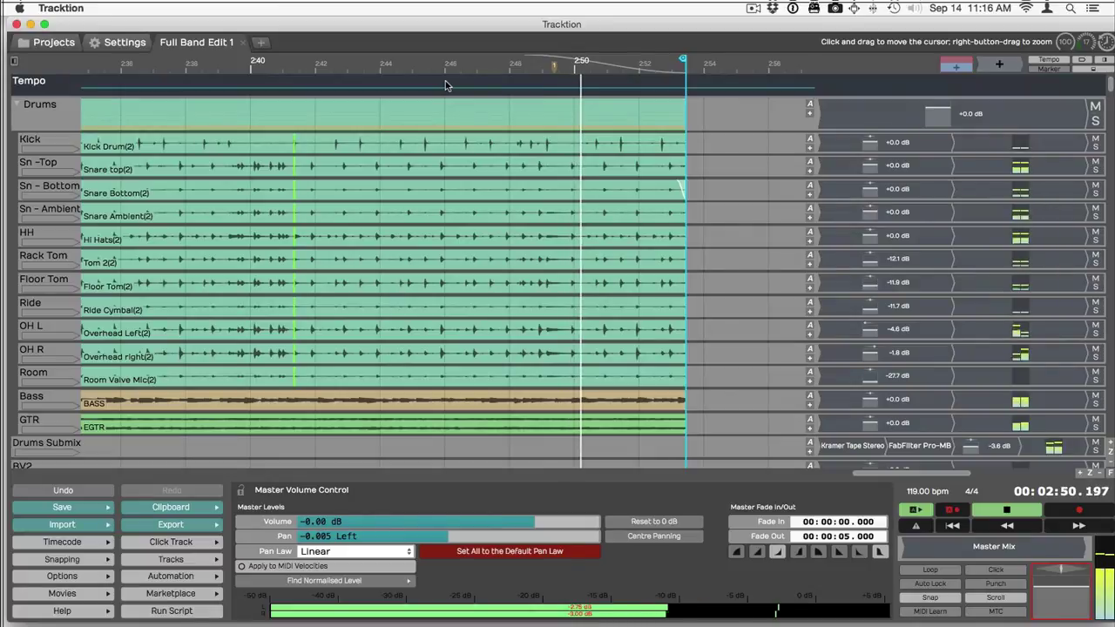
key("space")
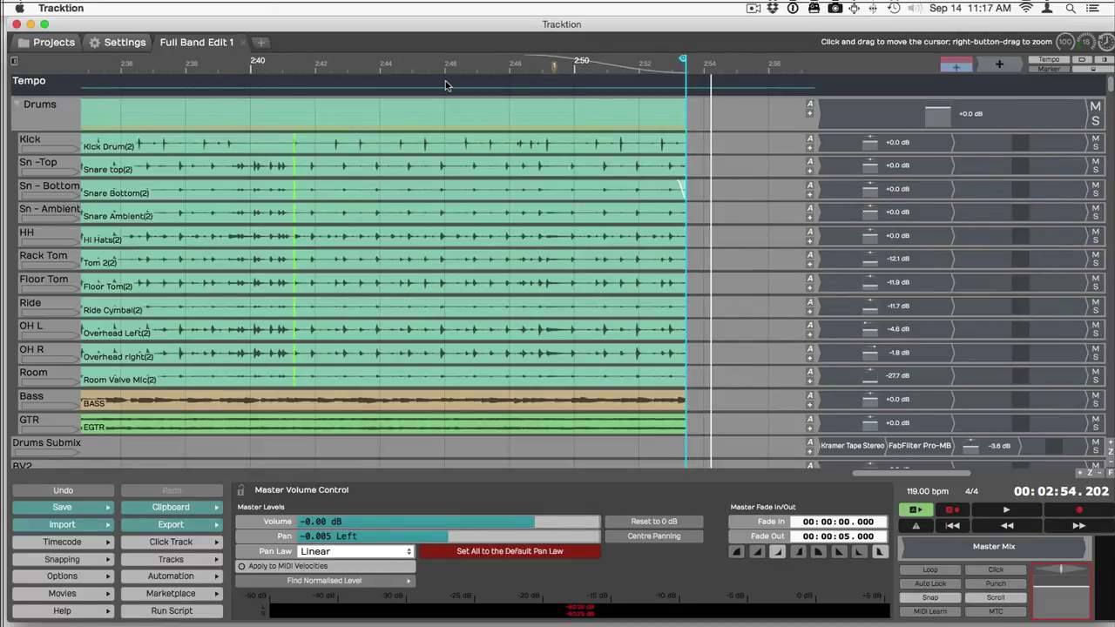
Extend the end of the last Kick Drum(2) clip on the Kick track to 00:02:56.000
left_click(567, 148)
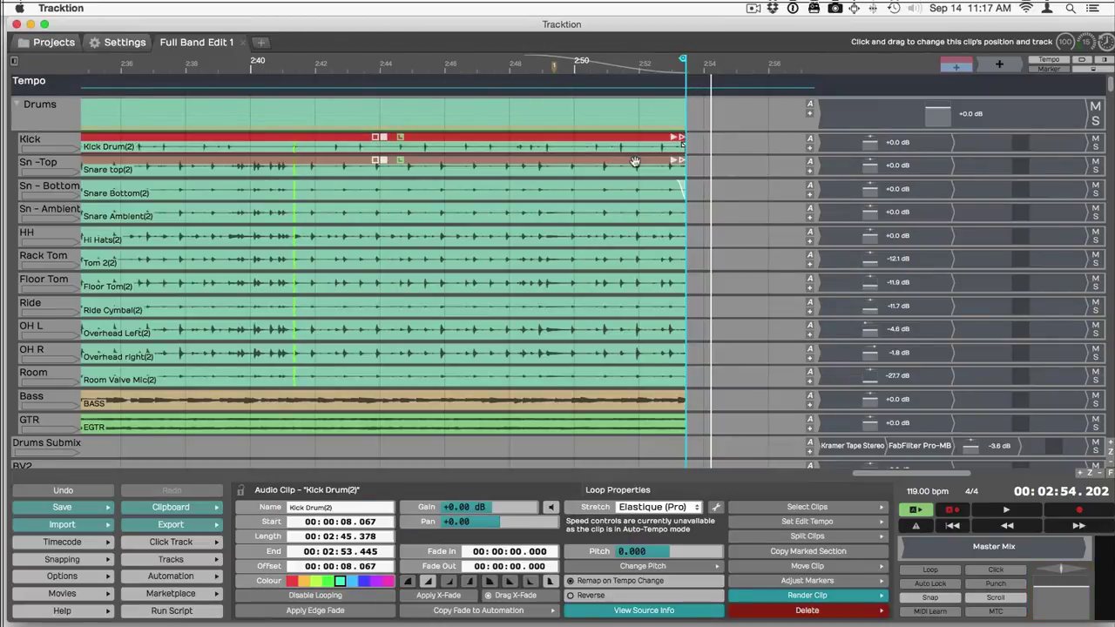
left_click_drag(682, 145, 764, 142)
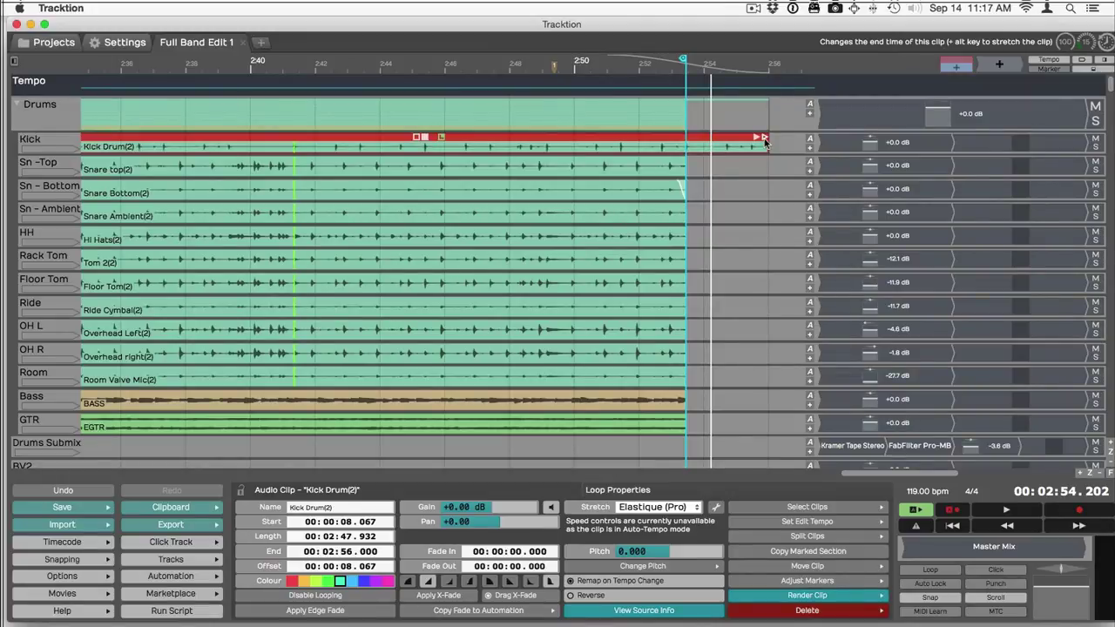
Reselect the master volume control, set the master fade-in to 1 second and move the cursor to the start of the edit
key("Home")
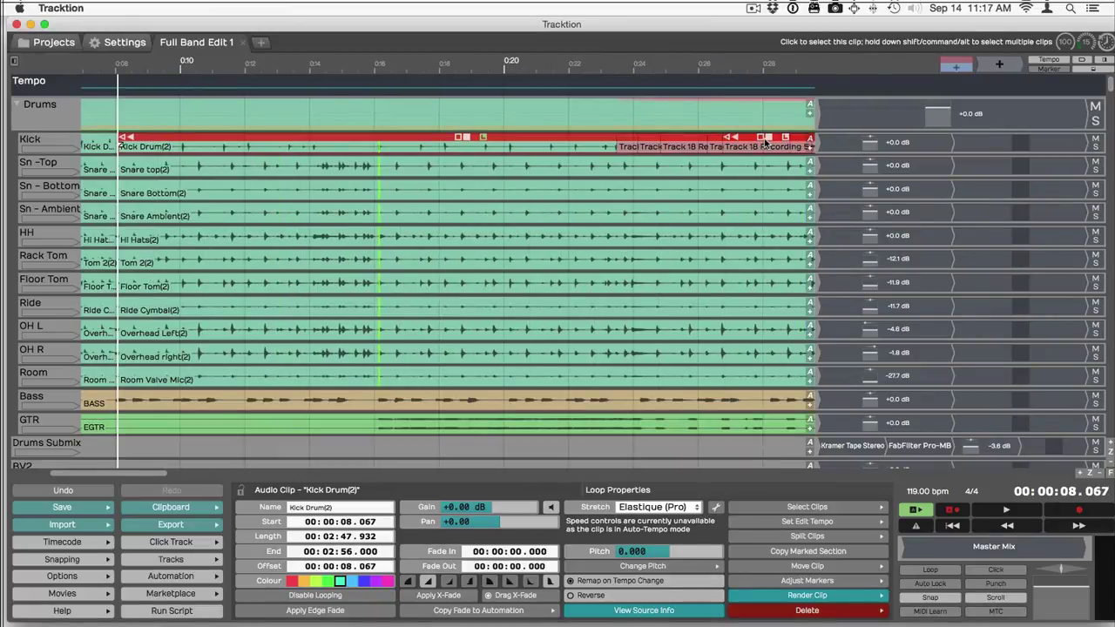
left_click(1064, 597)
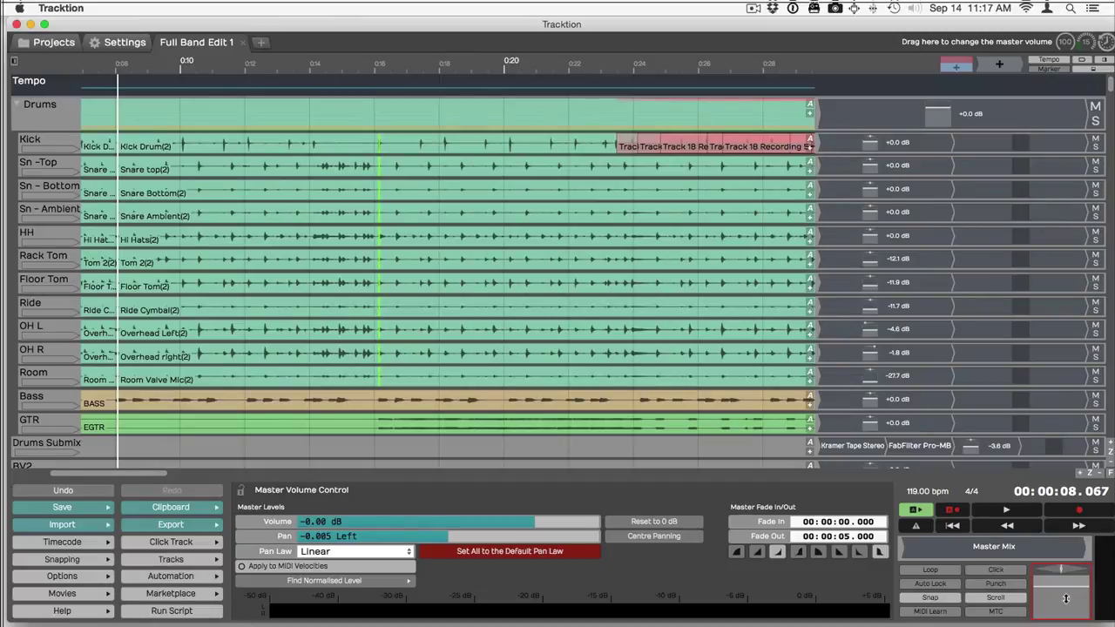
left_click(841, 520)
type("1")
key("Return")
key("Home")
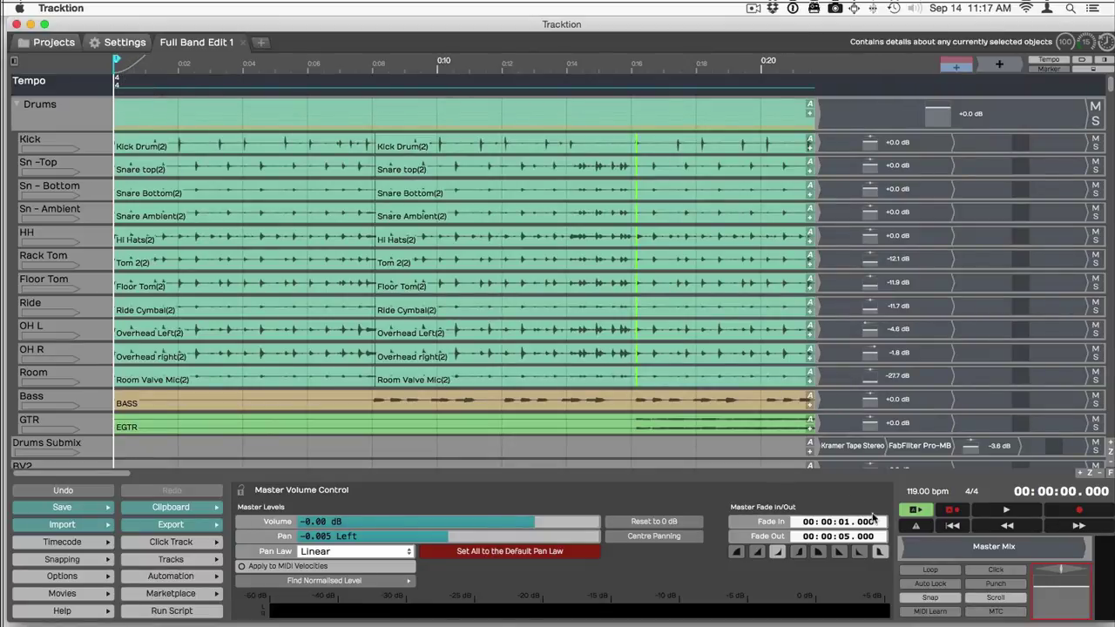
Try a 10-second master fade-in and reduce it to 2 seconds (00:00:02.000)
left_click(844, 523)
type("10")
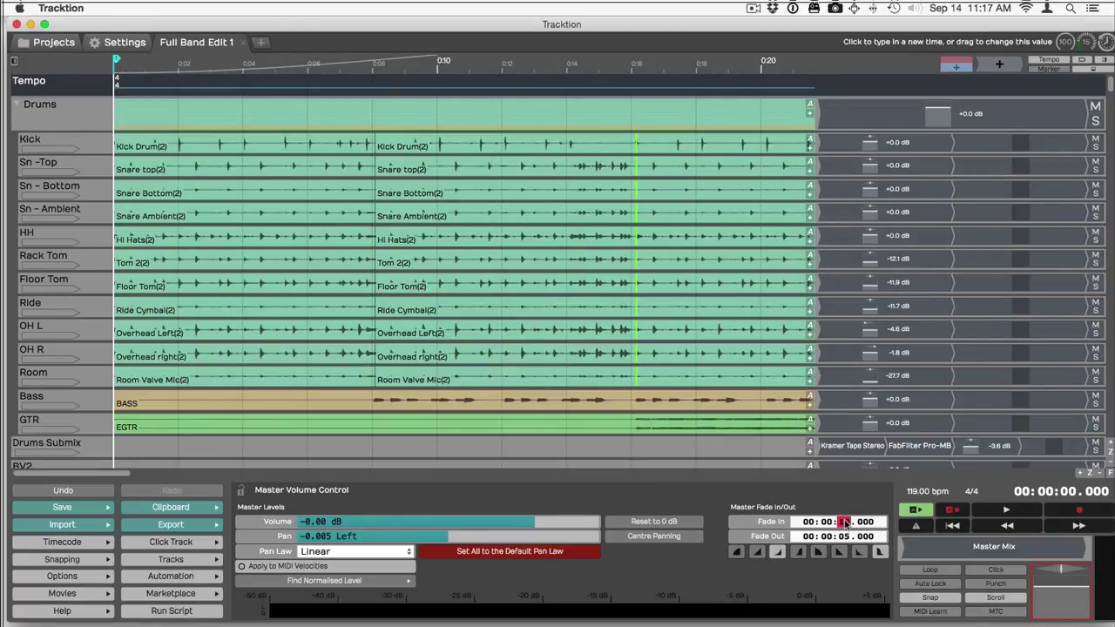
left_click_drag(845, 525, 843, 570)
mouse_move(841, 560)
left_mouse_down()
mouse_move(843, 542)
mouse_move(837, 561)
left_mouse_up()
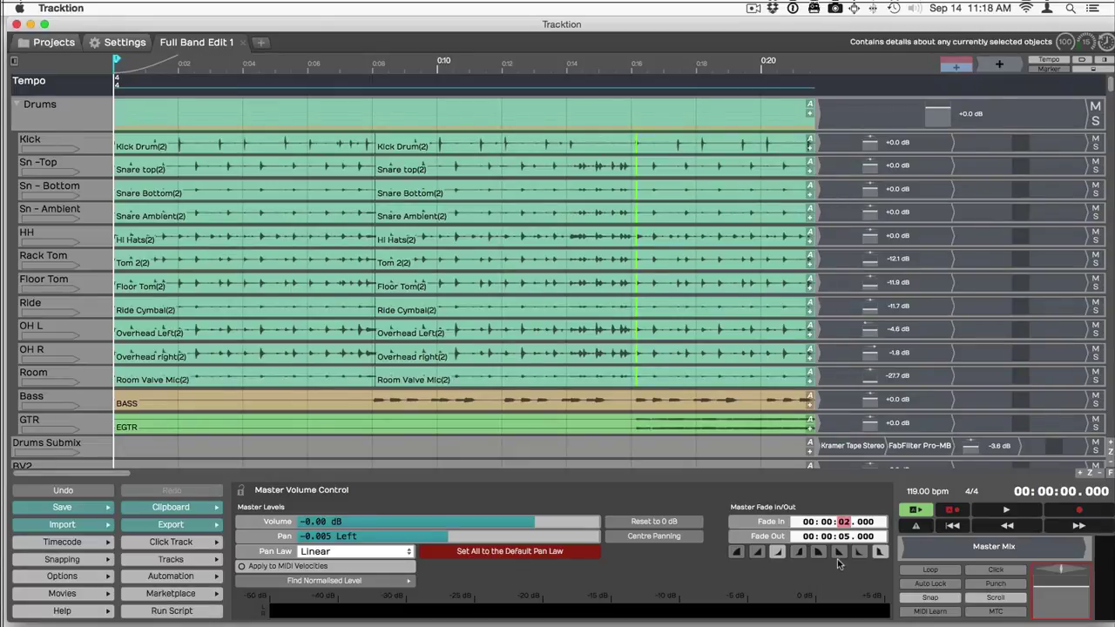